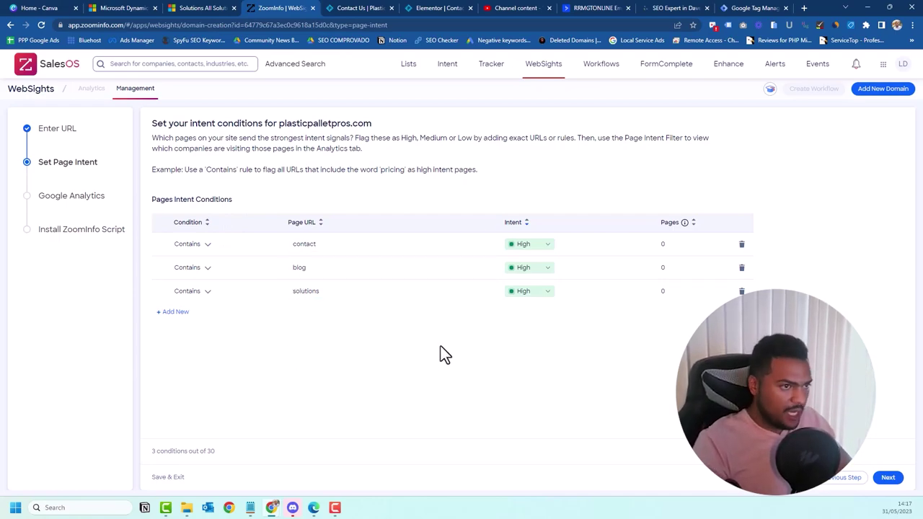
# - Keep the contact, blog and solutions Contains conditions at High intent and continue to Google Analytics
pyautogui.click(888, 479)
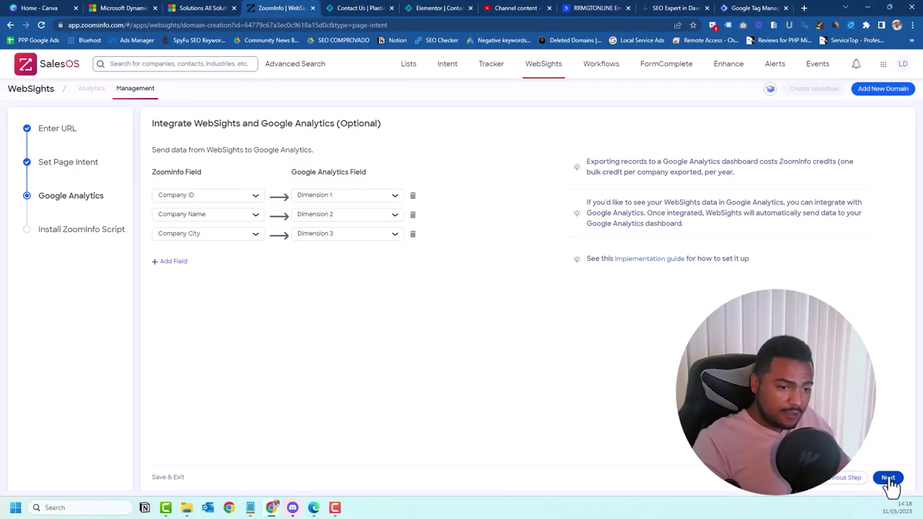
# - Copy the ZoomInfo WebSights tracking script from the script installation step
pyautogui.click(888, 477)
pyautogui.click(442, 190)
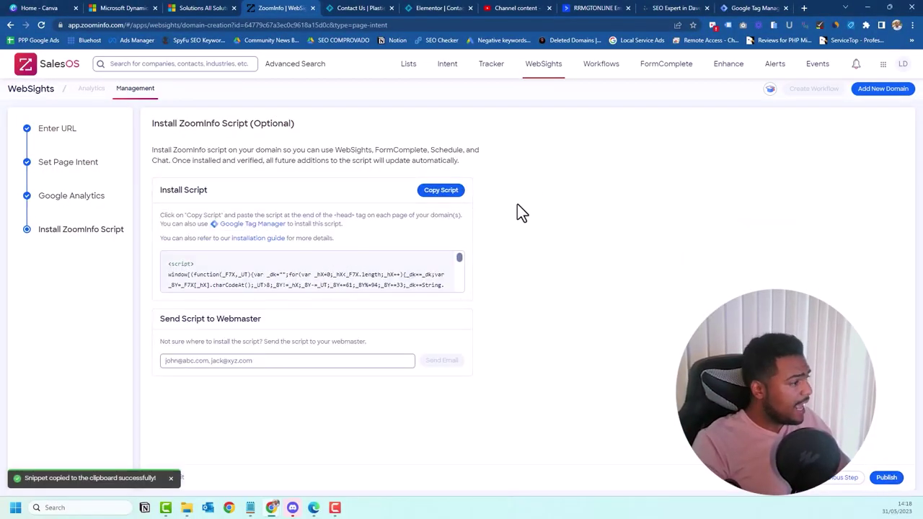
pyautogui.click(757, 8)
# - Create a Custom HTML tag named 'ZoomInfo WebSights' containing the pasted script
pyautogui.click(17, 187)
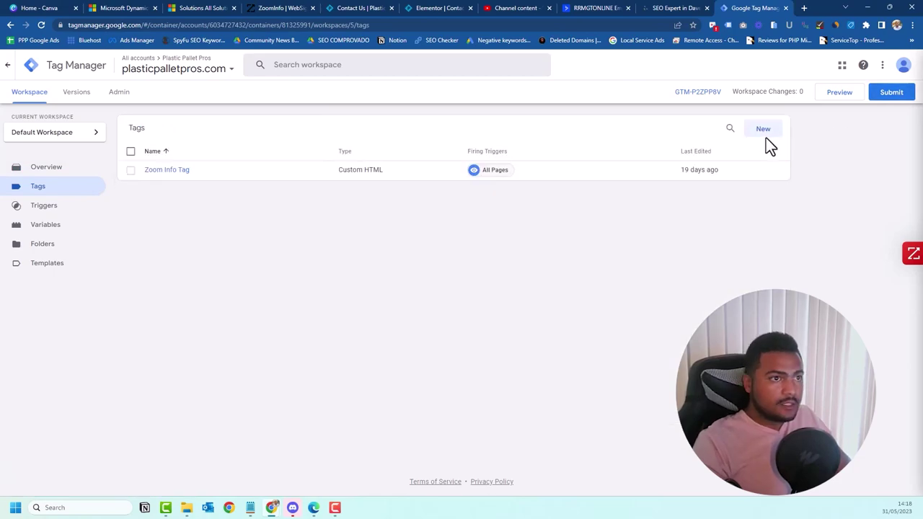
pyautogui.click(763, 130)
pyautogui.click(301, 66)
pyautogui.write('ZoomInfo Web')
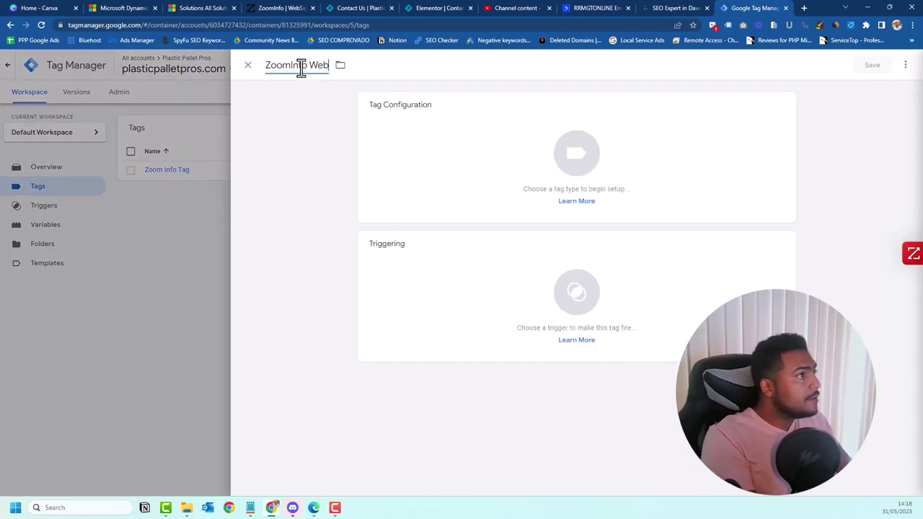
pyautogui.write('Sights')
pyautogui.click(577, 153)
pyautogui.click(653, 393)
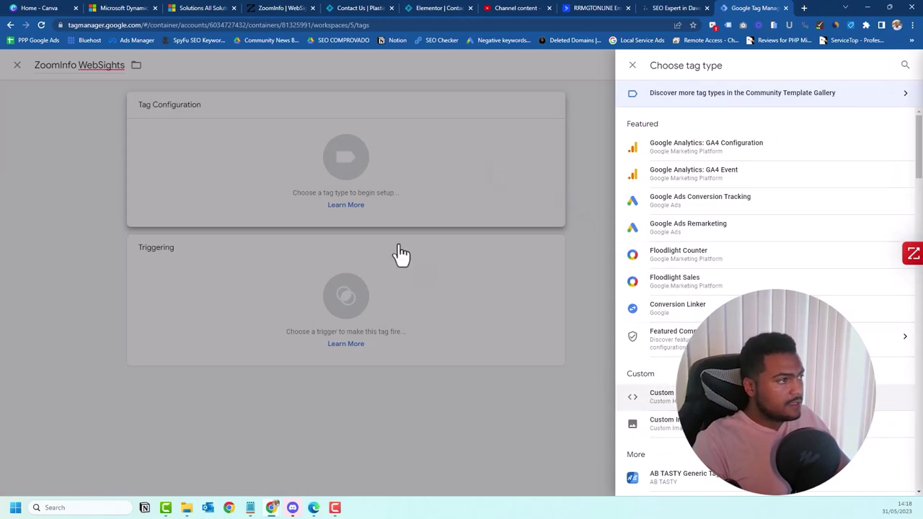
pyautogui.click(431, 224)
pyautogui.hotkey('ctrl', 'v')
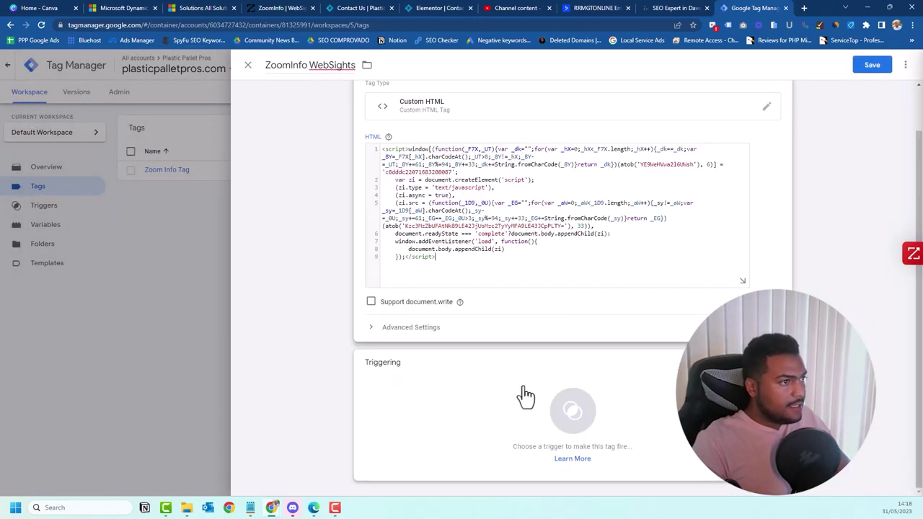
# - Set the tag to fire on All Pages, save it, and publish as live Version 5
pyautogui.click(522, 396)
pyautogui.click(286, 111)
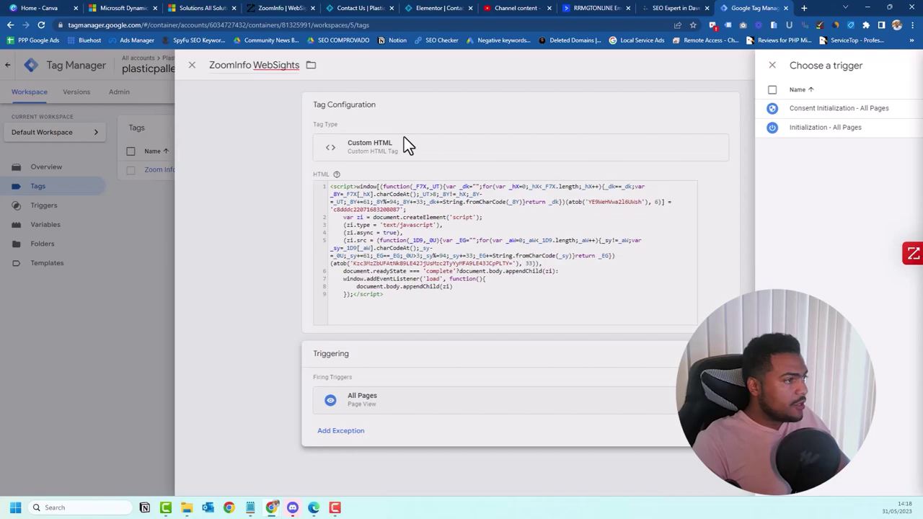
pyautogui.click(872, 65)
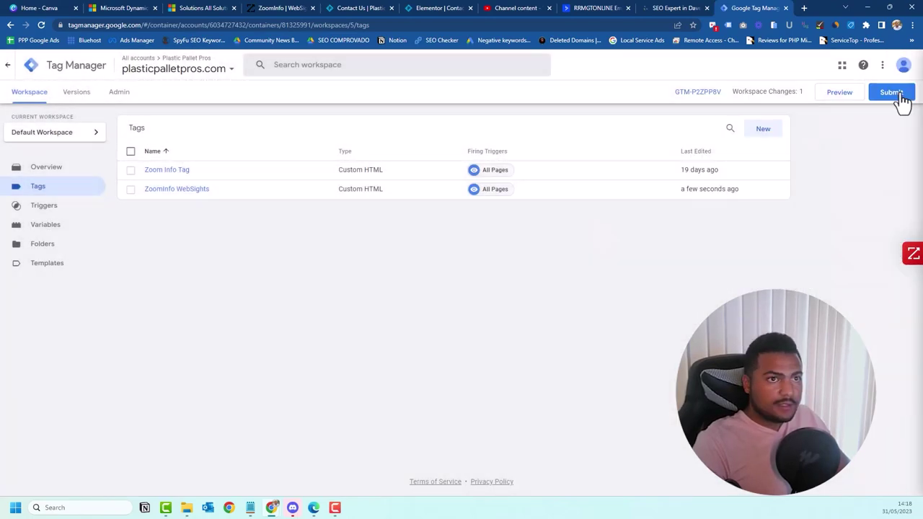
pyautogui.click(892, 92)
pyautogui.click(588, 345)
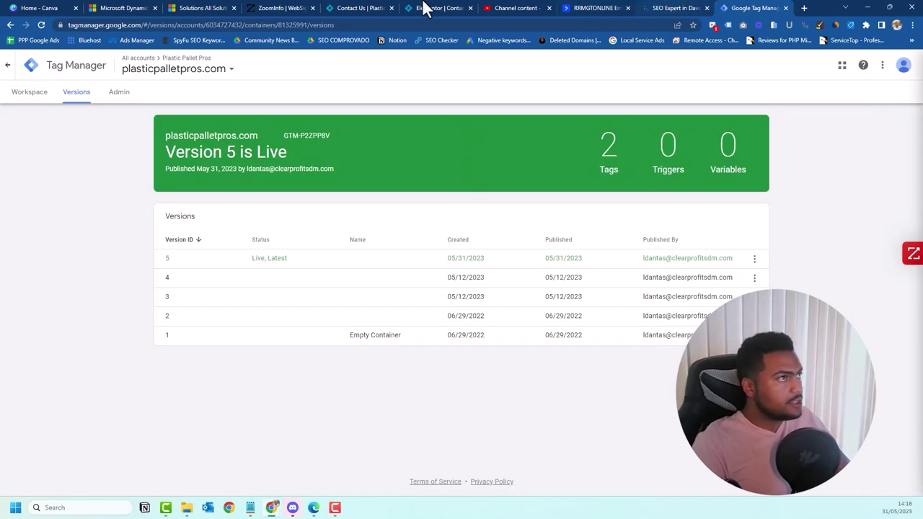
# - Publish the plasticpalletpros.com WebSights setup from the ZoomInfo script installation page
pyautogui.click(278, 8)
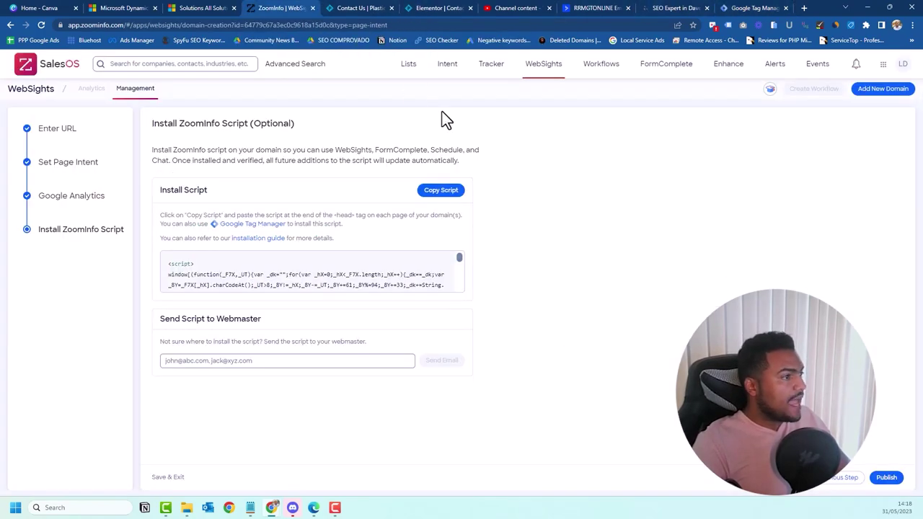
pyautogui.click(887, 479)
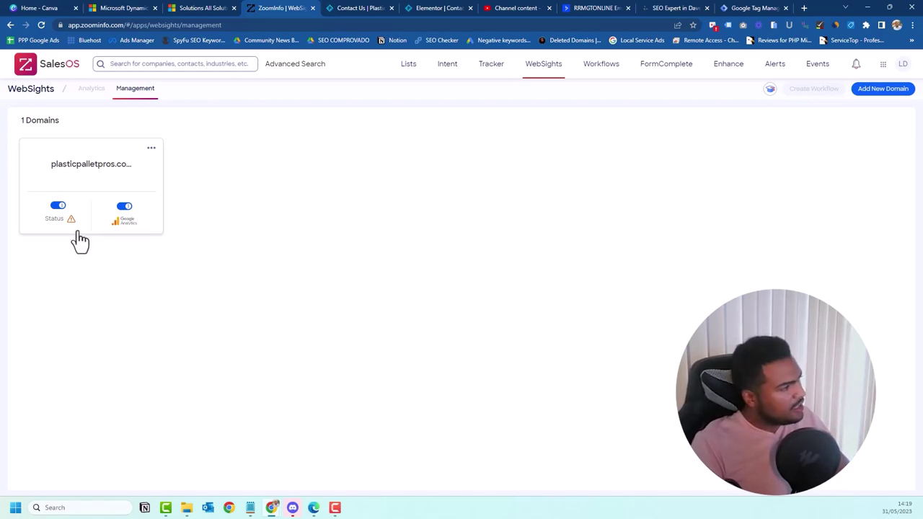
pyautogui.moveTo(72, 227)
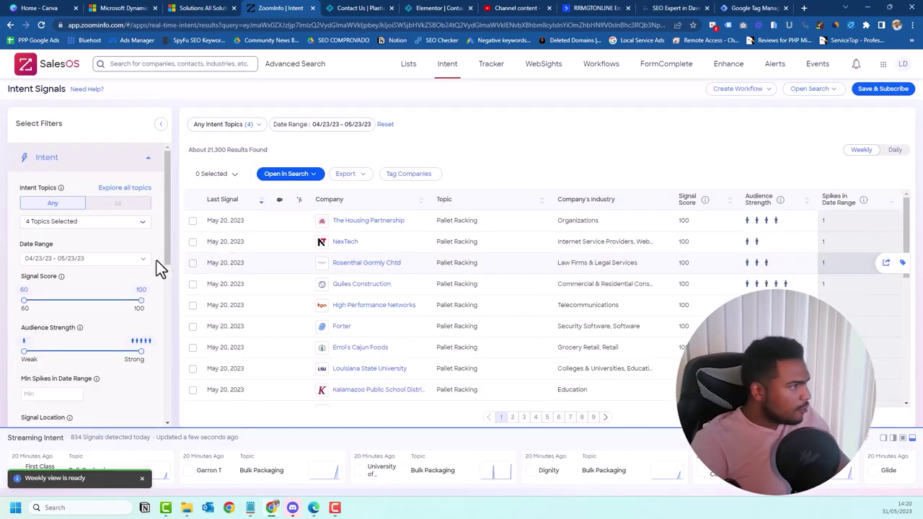
pyautogui.click(98, 224)
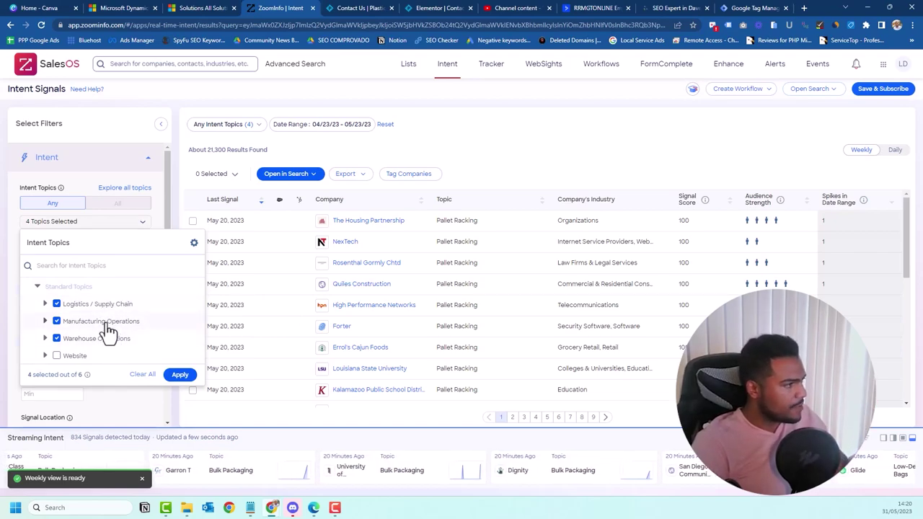
pyautogui.click(117, 414)
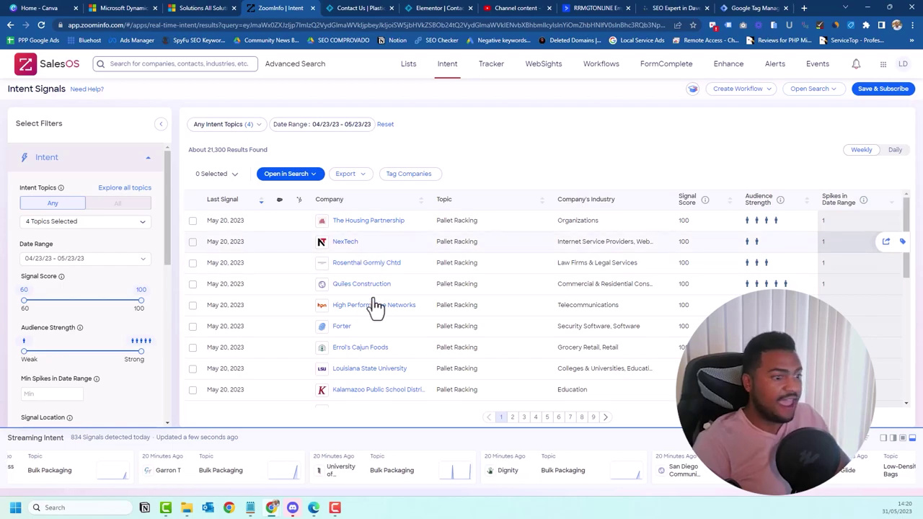
pyautogui.scroll(-5, 375, 306)
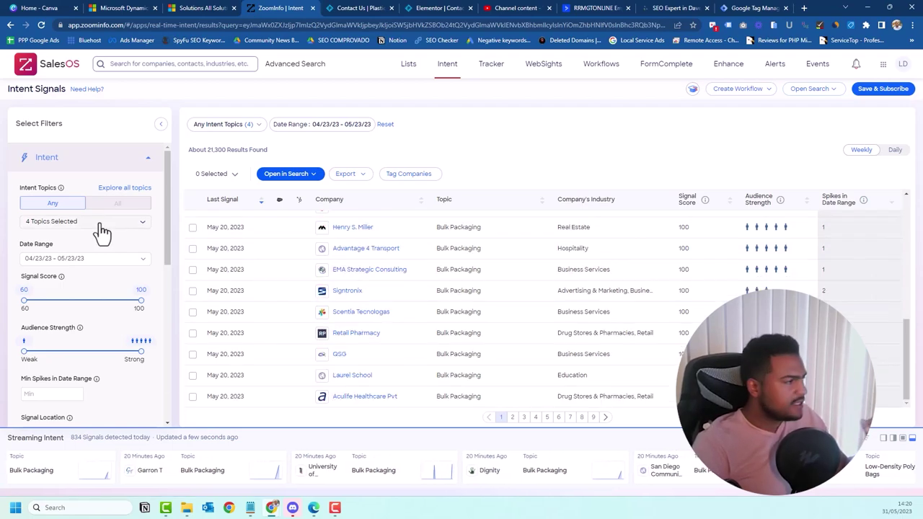
pyautogui.click(98, 223)
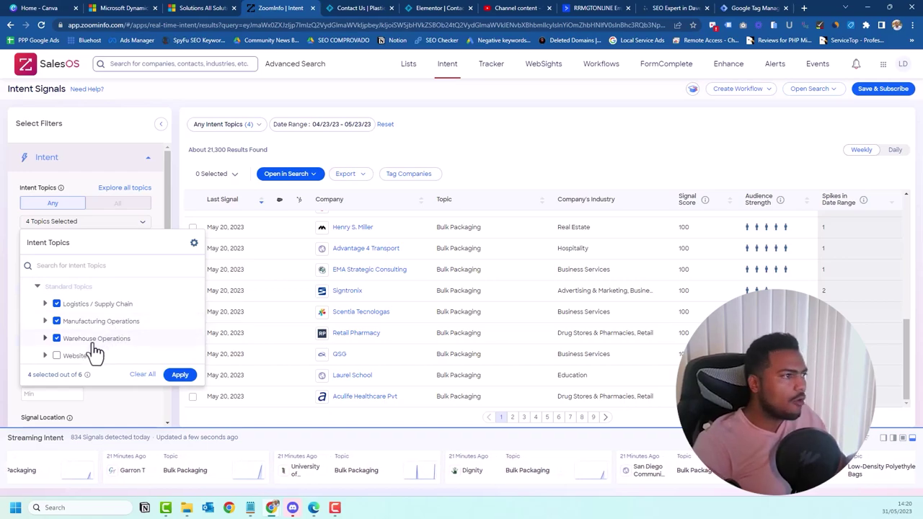
pyautogui.click(560, 144)
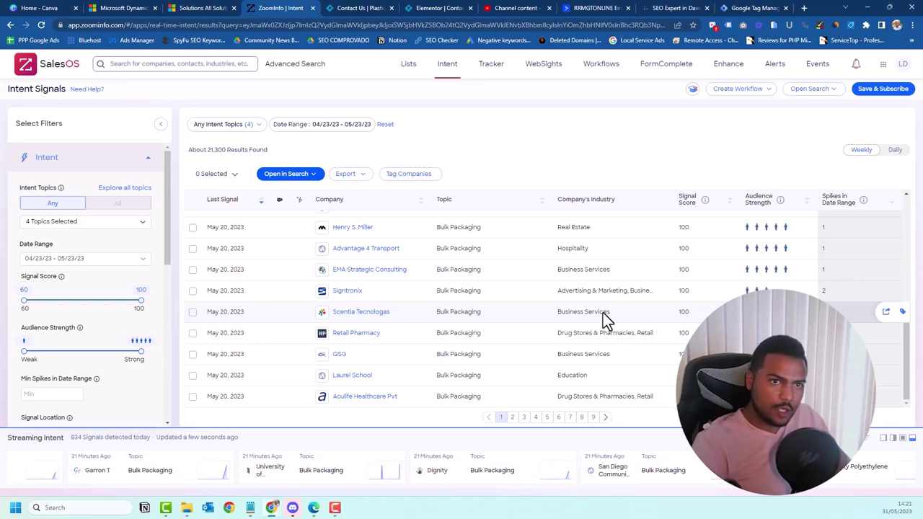
pyautogui.scroll(-8, 109, 264)
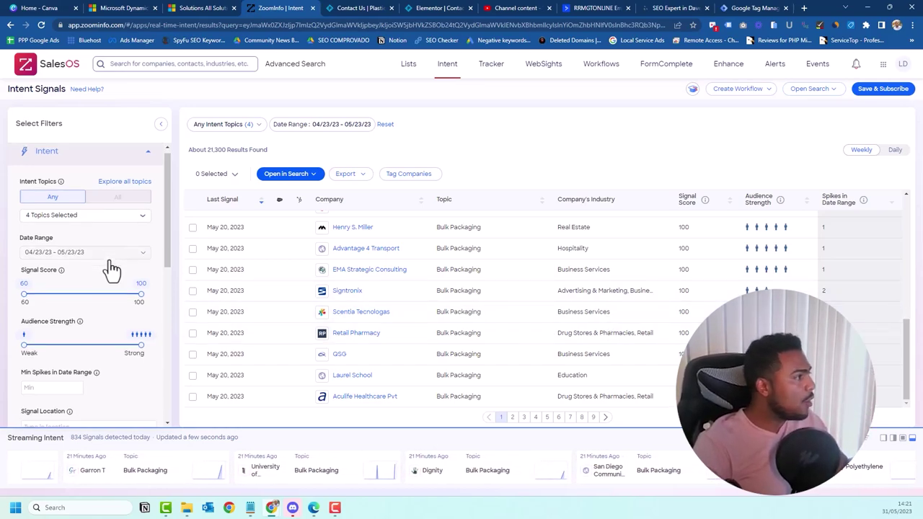
pyautogui.scroll(3, 112, 269)
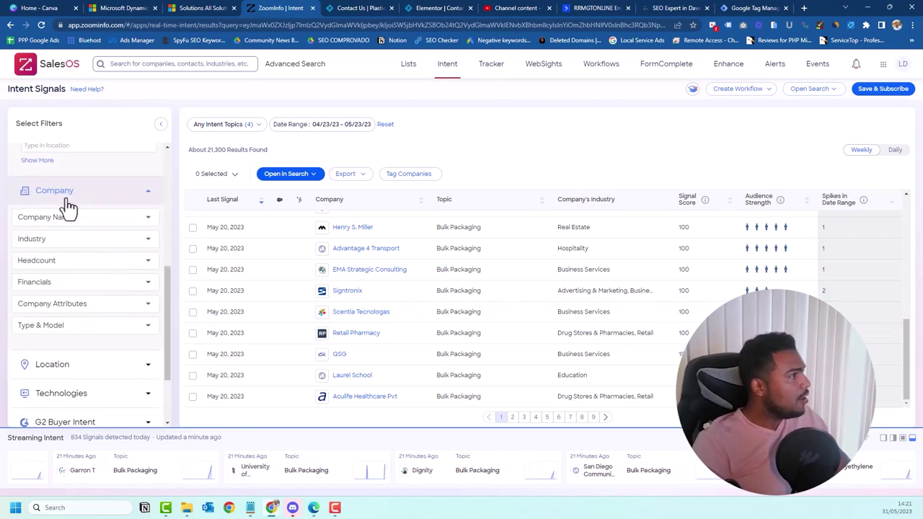
pyautogui.click(93, 303)
pyautogui.scroll(-5, 115, 290)
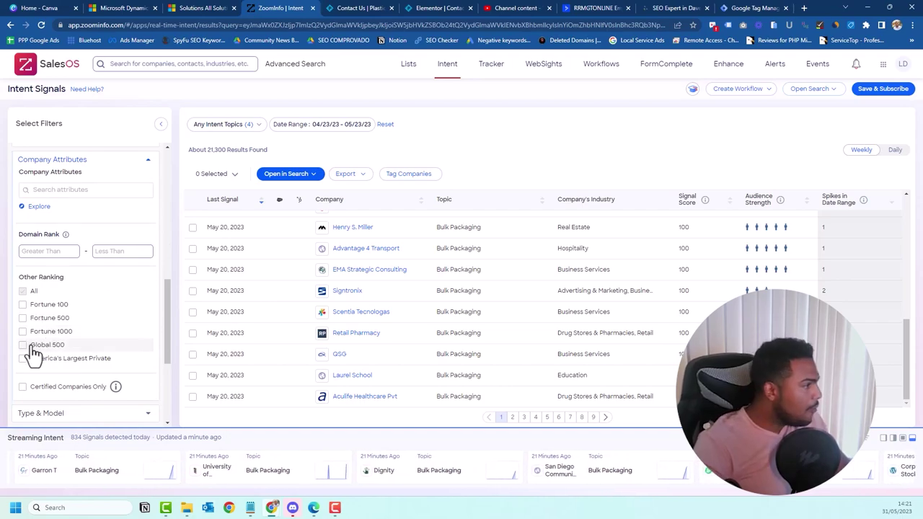
pyautogui.scroll(2, 86, 302)
pyautogui.click(141, 260)
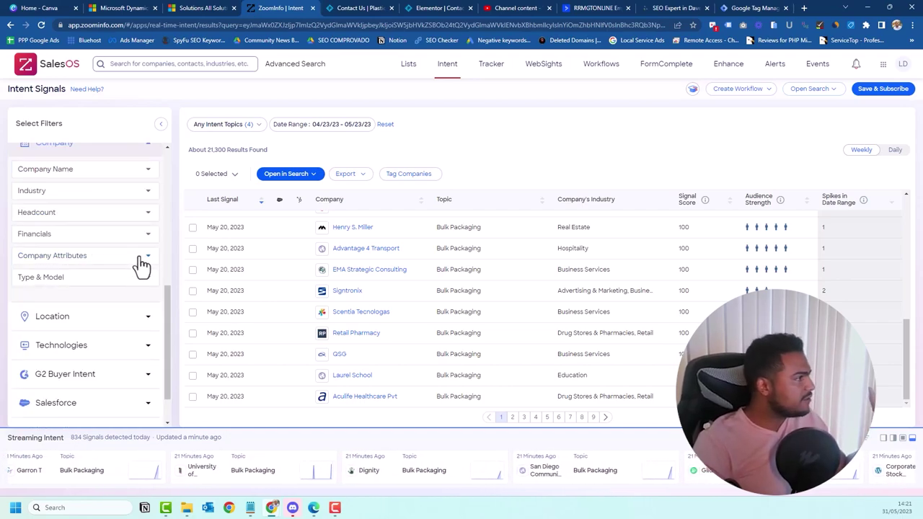
pyautogui.click(91, 202)
pyautogui.click(94, 194)
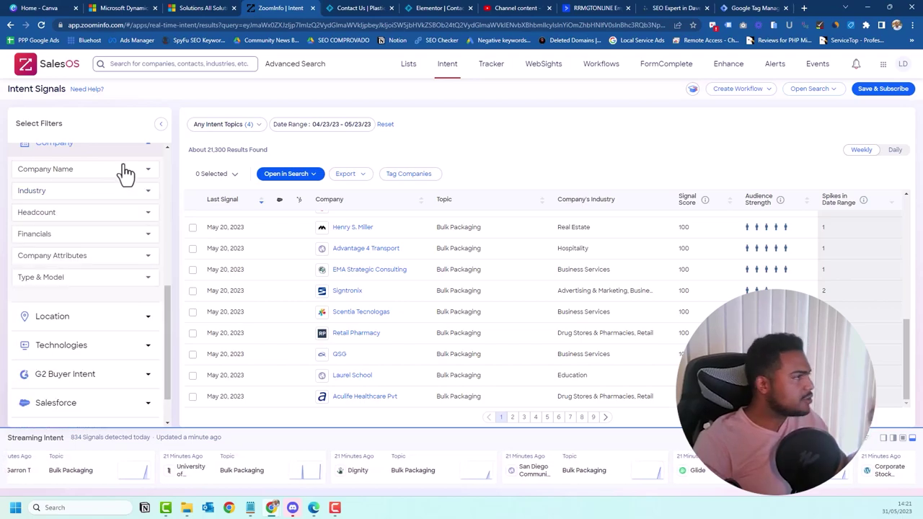
pyautogui.click(96, 214)
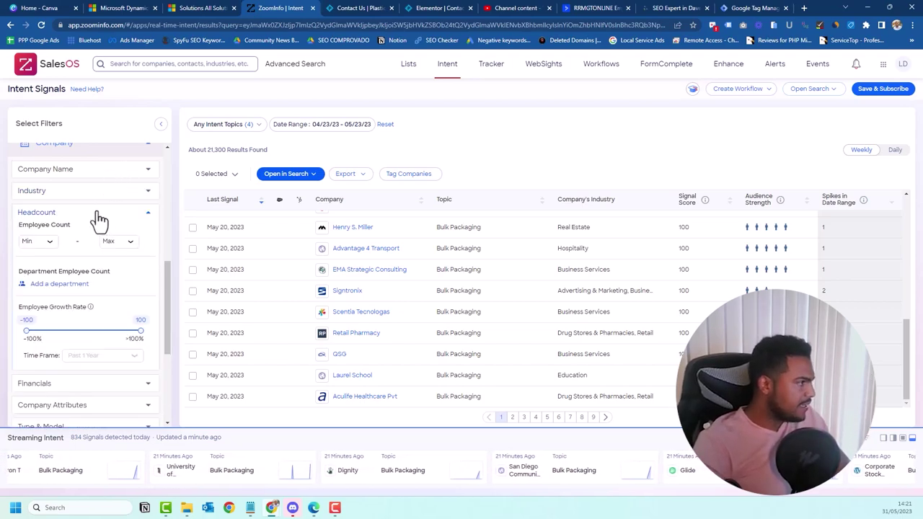
pyautogui.click(99, 217)
pyautogui.click(64, 309)
pyautogui.scroll(1, 95, 274)
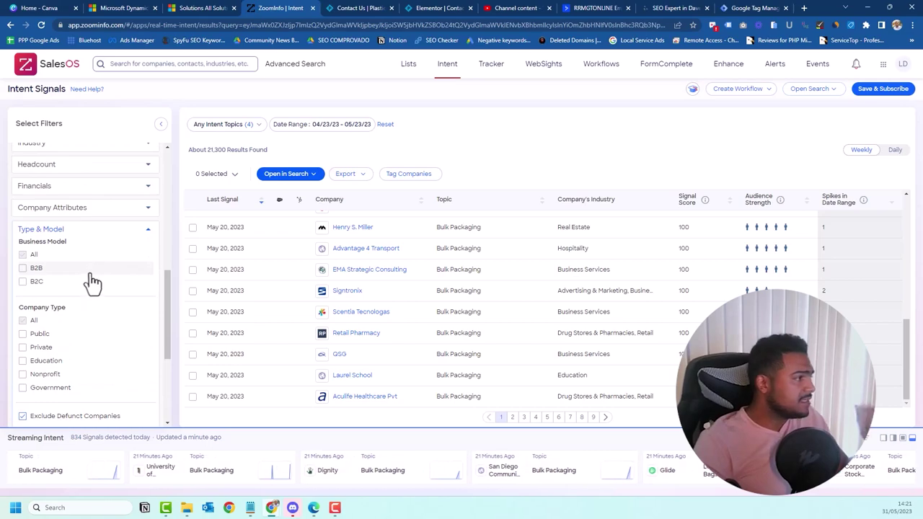
pyautogui.scroll(-2, 83, 311)
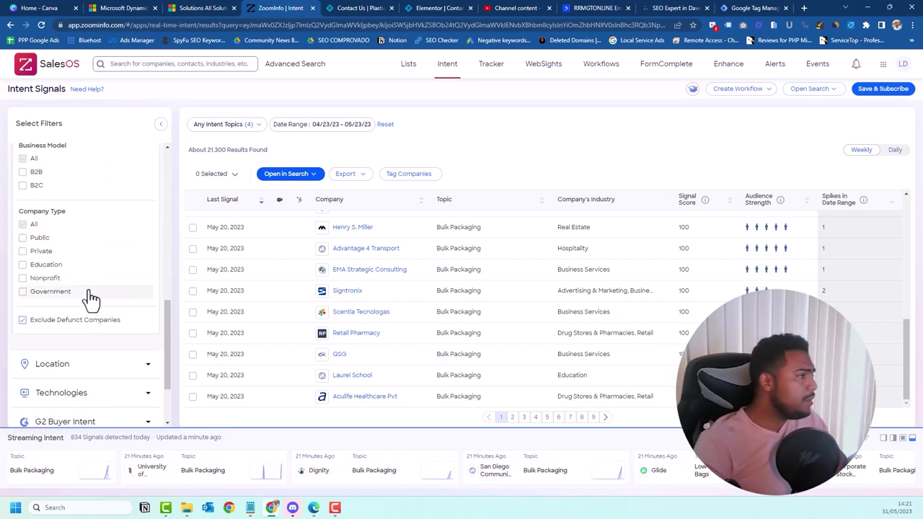
pyautogui.scroll(2, 133, 231)
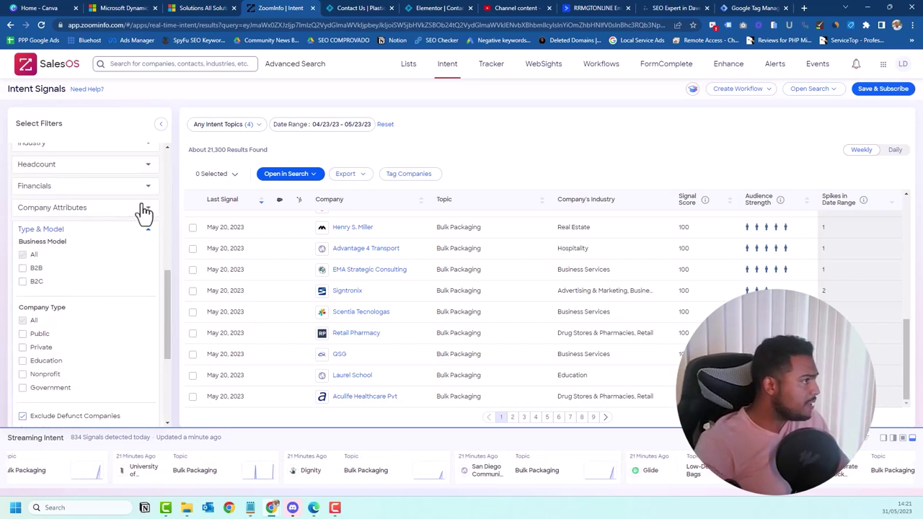
pyautogui.click(147, 229)
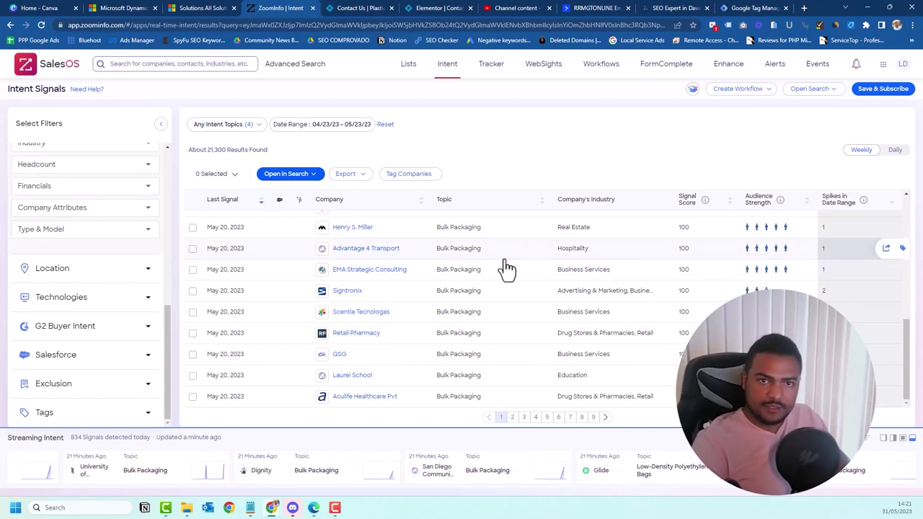
pyautogui.scroll(10, 519, 273)
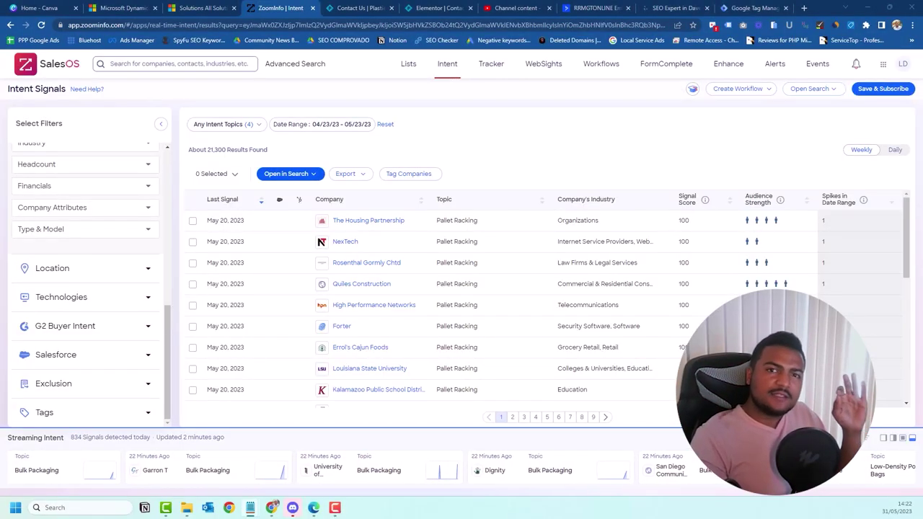
# - Open NexTech's profile and scroll through the executives on its Employees tab
pyautogui.click(344, 247)
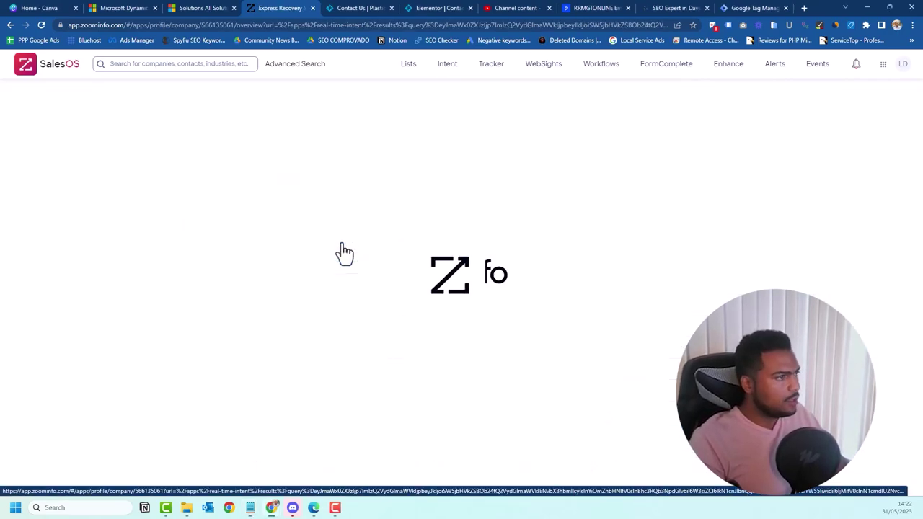
pyautogui.click(118, 217)
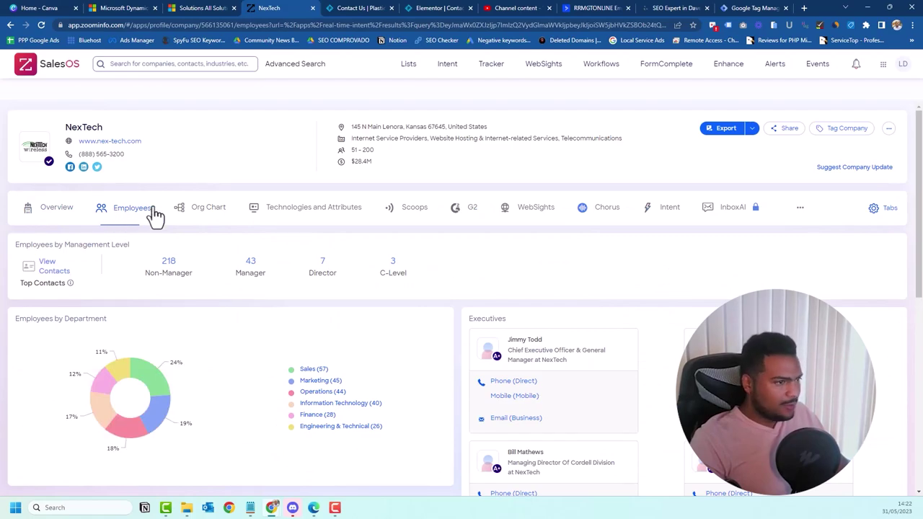
pyautogui.scroll(-1, 154, 186)
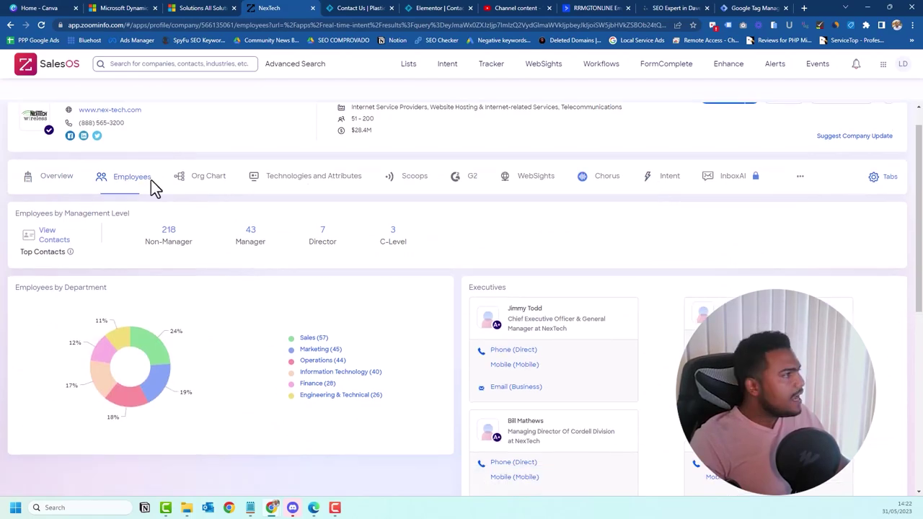
pyautogui.scroll(1, 134, 158)
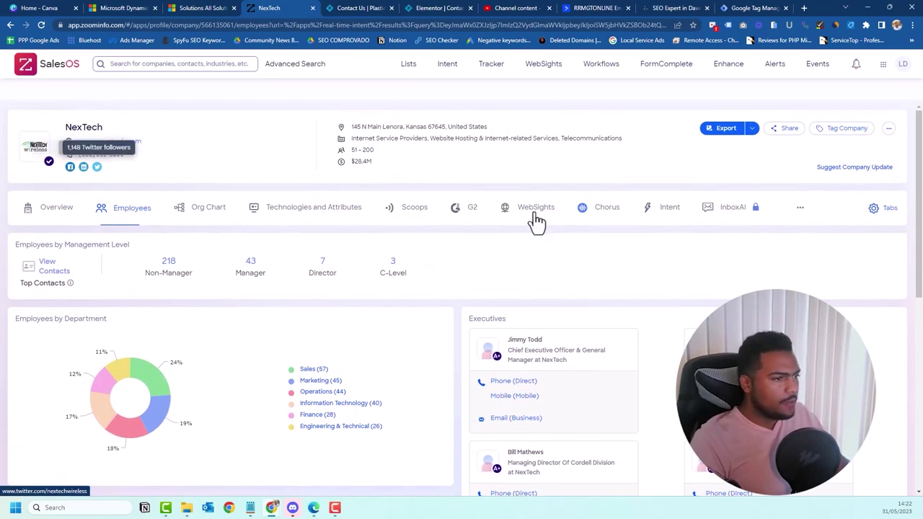
pyautogui.scroll(-2, 678, 272)
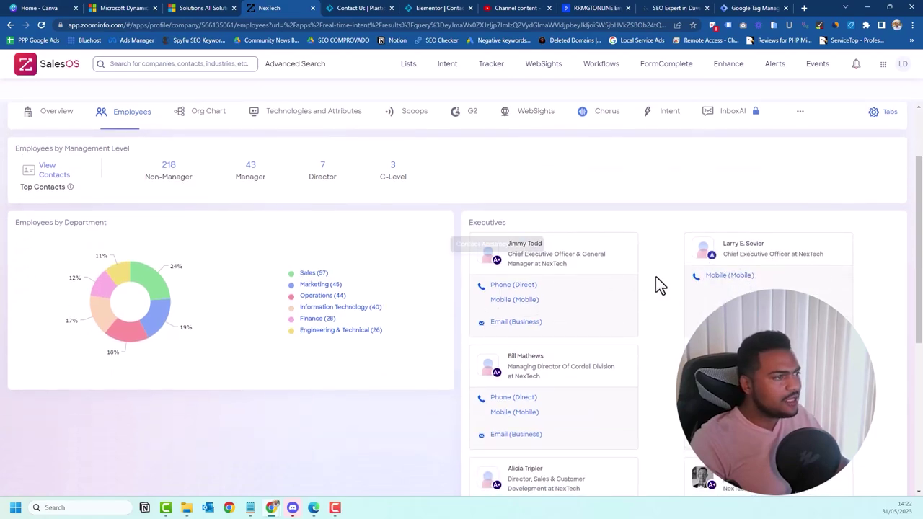
pyautogui.scroll(-2, 656, 281)
pyautogui.scroll(2, 660, 340)
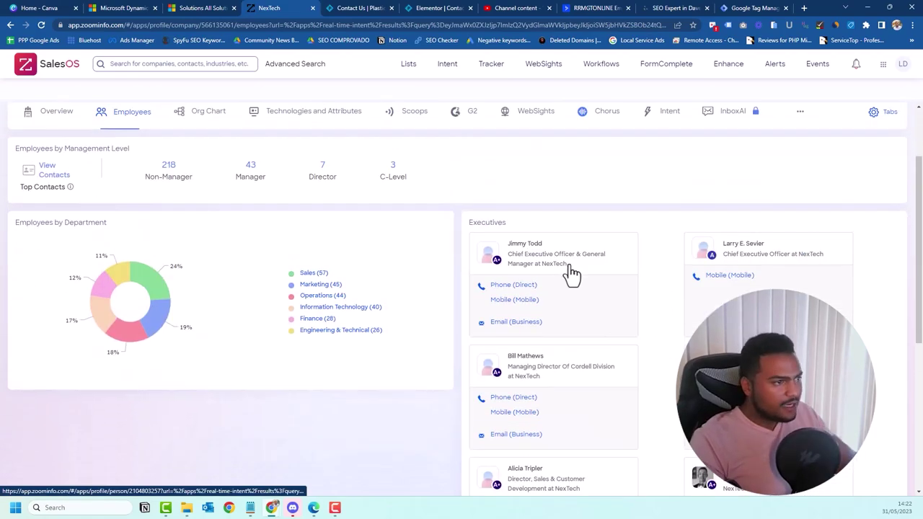
pyautogui.scroll(-1, 579, 279)
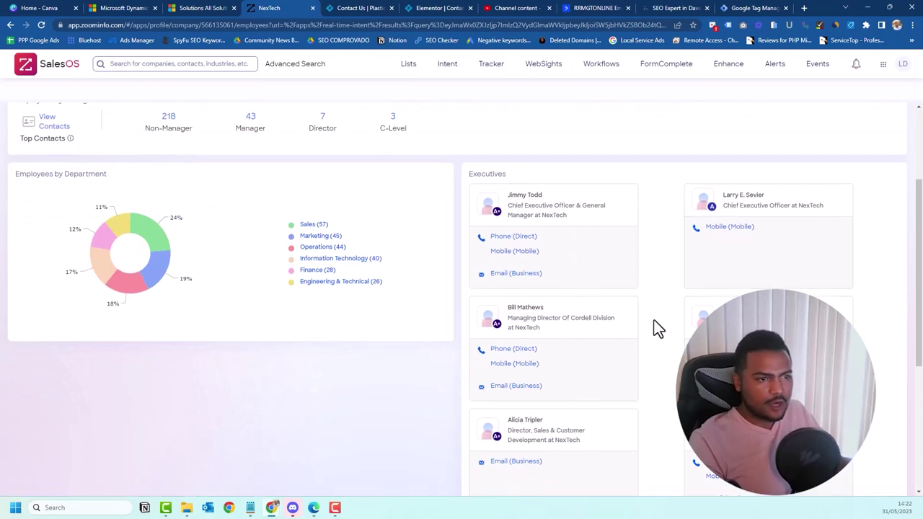
pyautogui.scroll(-4, 655, 325)
pyautogui.scroll(-1, 659, 289)
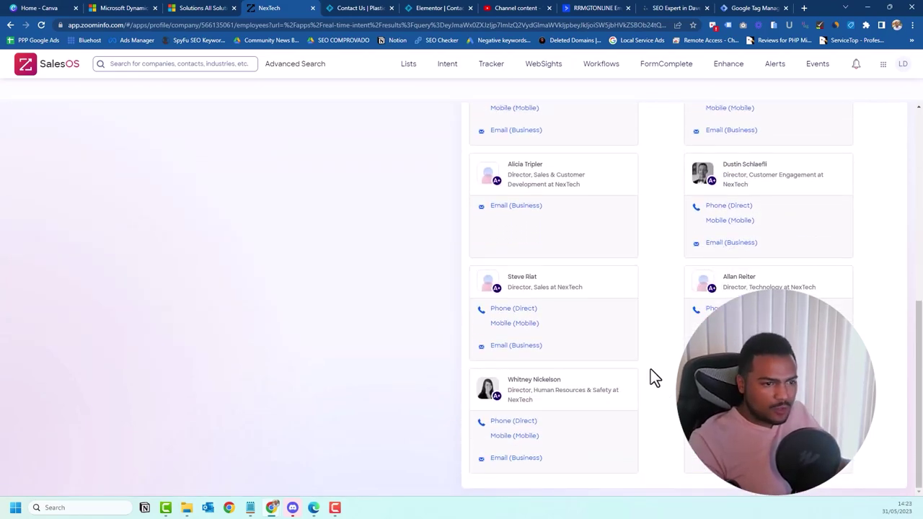
pyautogui.scroll(6, 614, 360)
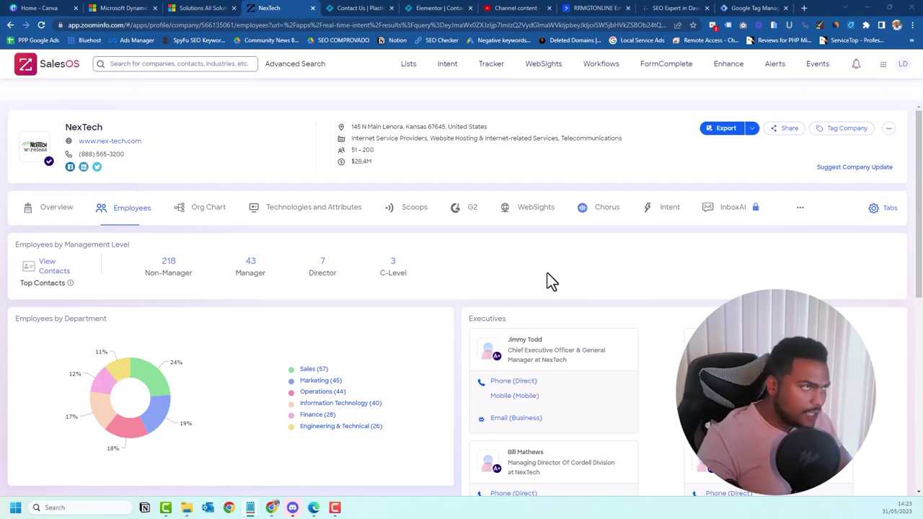
# - Reload the contact page and autofill the form from a saved contact
pyautogui.click(353, 8)
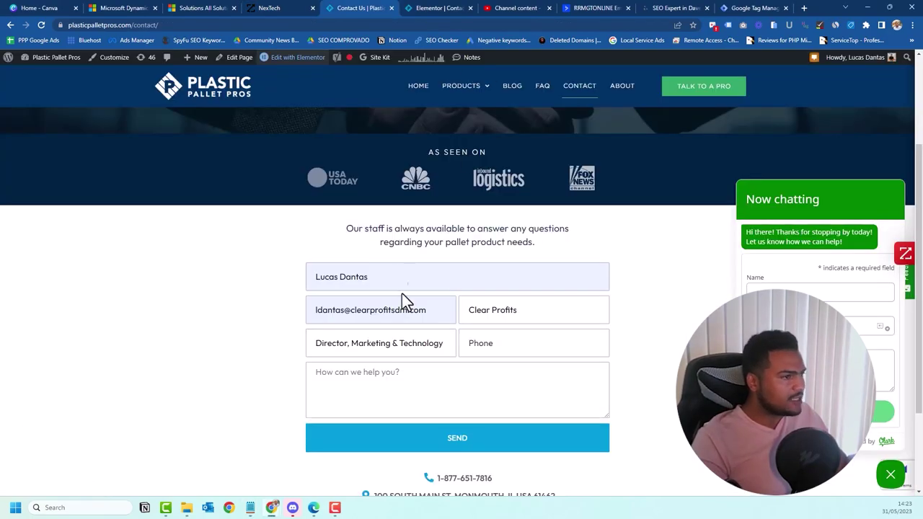
pyautogui.press('F5')
pyautogui.click(339, 278)
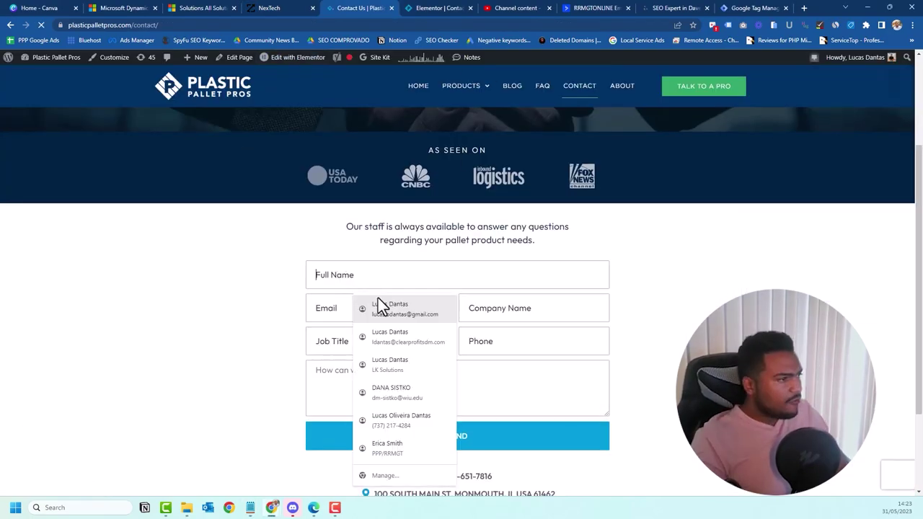
pyautogui.click(324, 311)
pyautogui.click(418, 340)
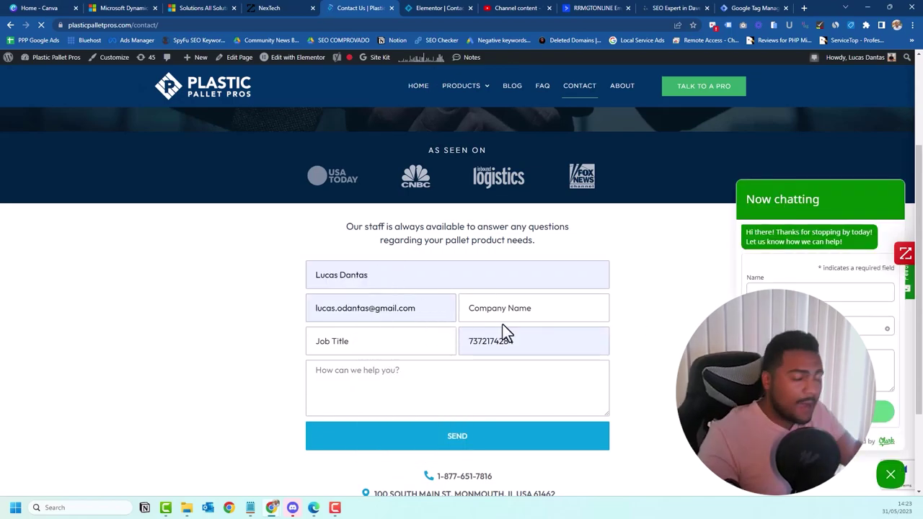
# - Replace the personal email with the work email, autofilling company Clear Profits and job title
pyautogui.click(350, 310)
pyautogui.hotkey('ctrl', 'a')
pyautogui.press('BackSpace')
pyautogui.write('ldant')
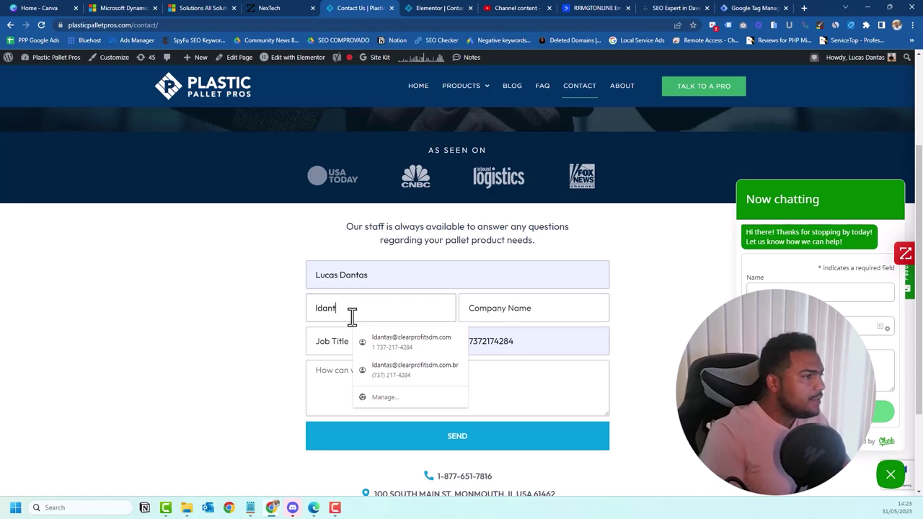
pyautogui.write('as')
pyautogui.click(407, 340)
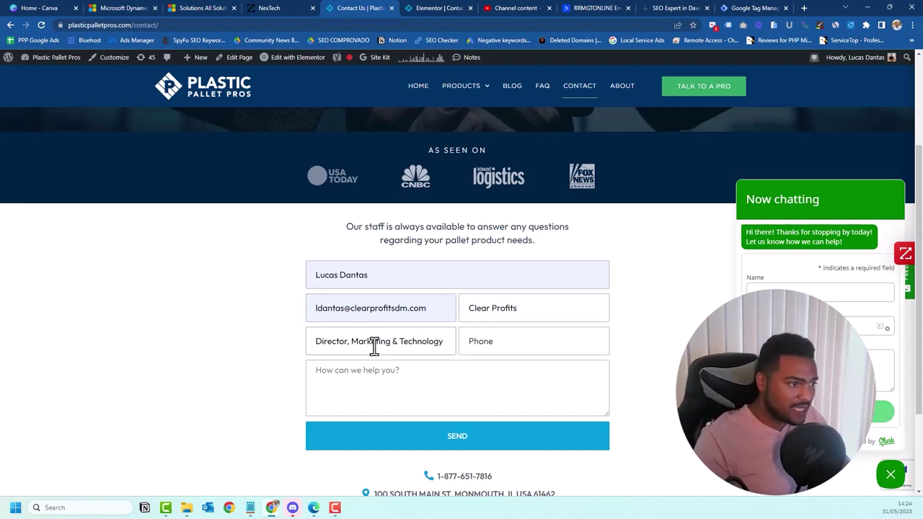
pyautogui.click(495, 339)
pyautogui.click(401, 374)
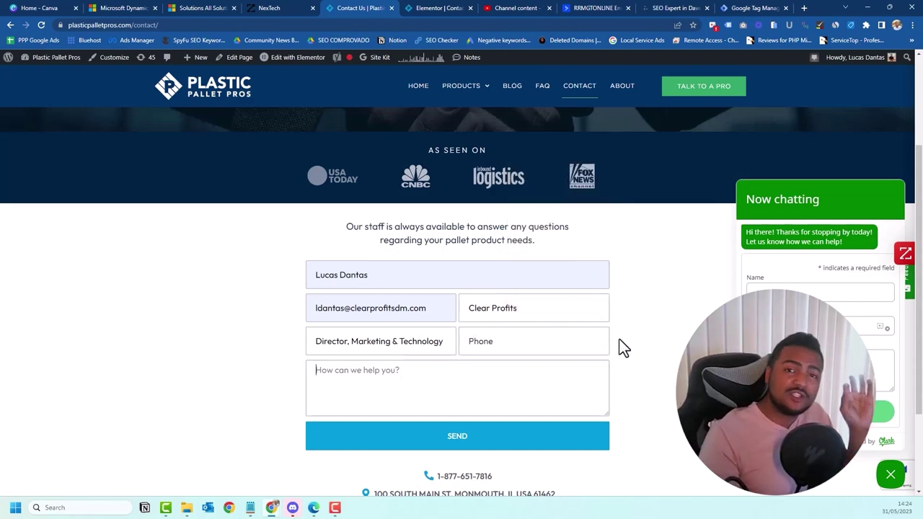
pyautogui.click(449, 9)
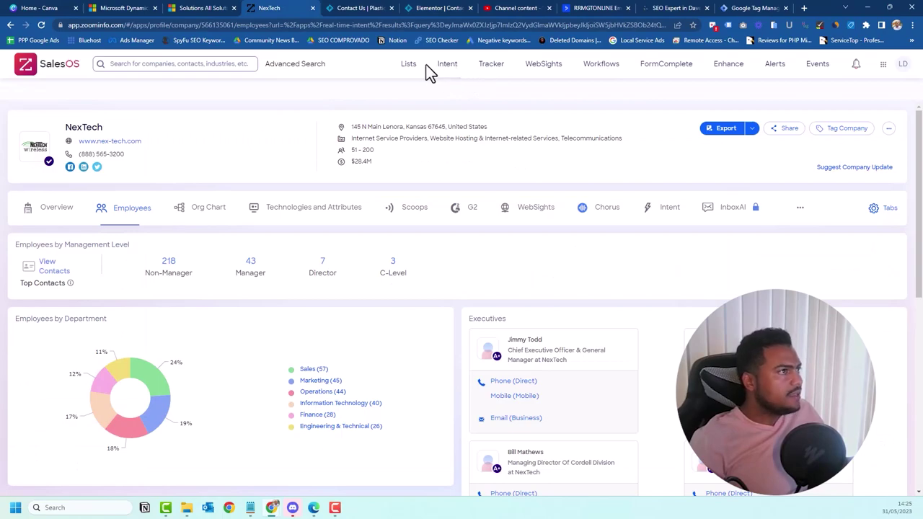
# - Bring up the Intent signals results list
pyautogui.click(447, 66)
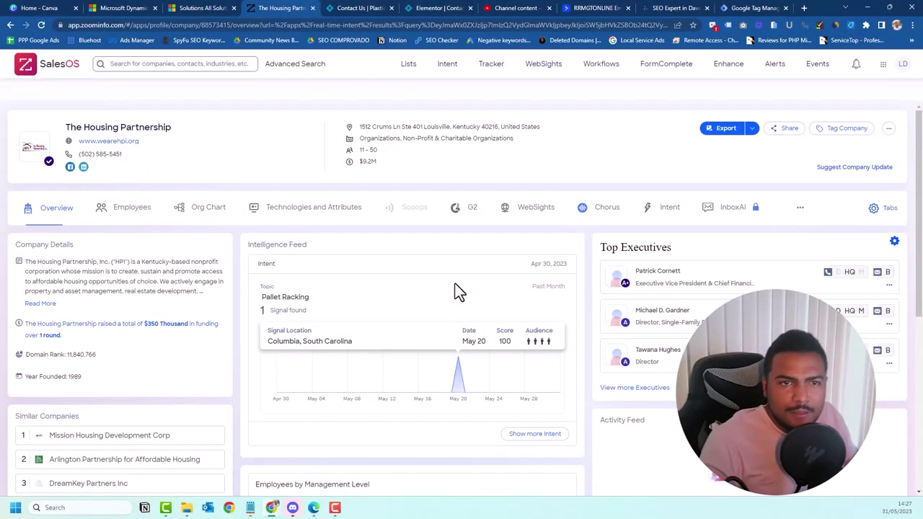
pyautogui.scroll(-5, 524, 297)
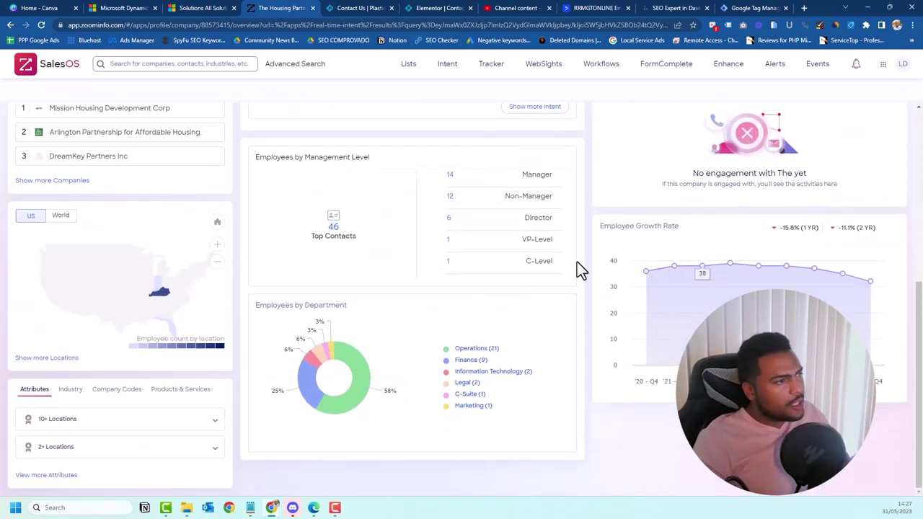
pyautogui.scroll(1, 506, 278)
pyautogui.scroll(-1, 496, 282)
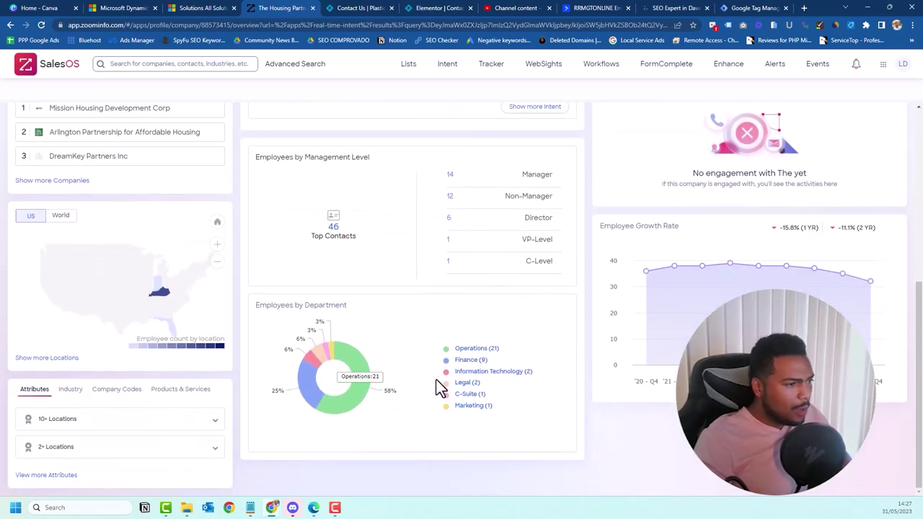
pyautogui.scroll(5, 303, 326)
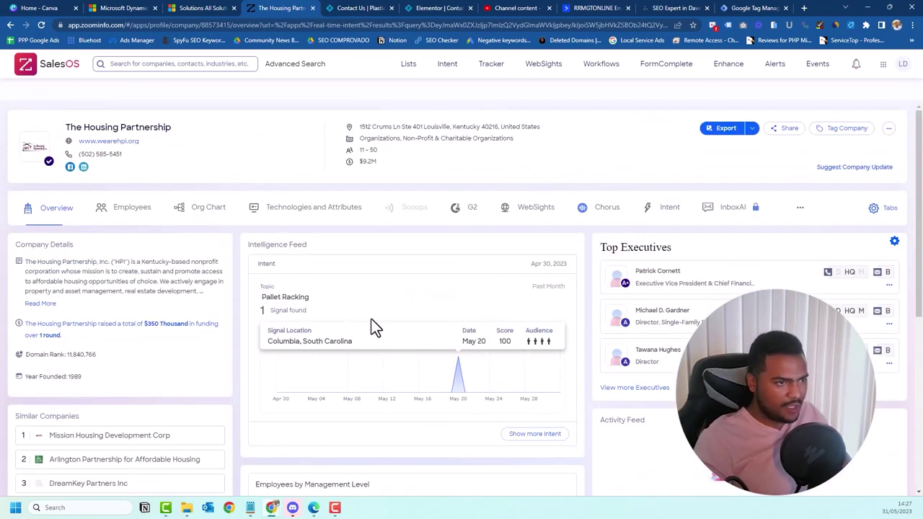
# - Scroll The Housing Partnership's Employees tab and open one executive's profile
pyautogui.click(154, 210)
pyautogui.scroll(-5, 699, 306)
pyautogui.scroll(3, 534, 202)
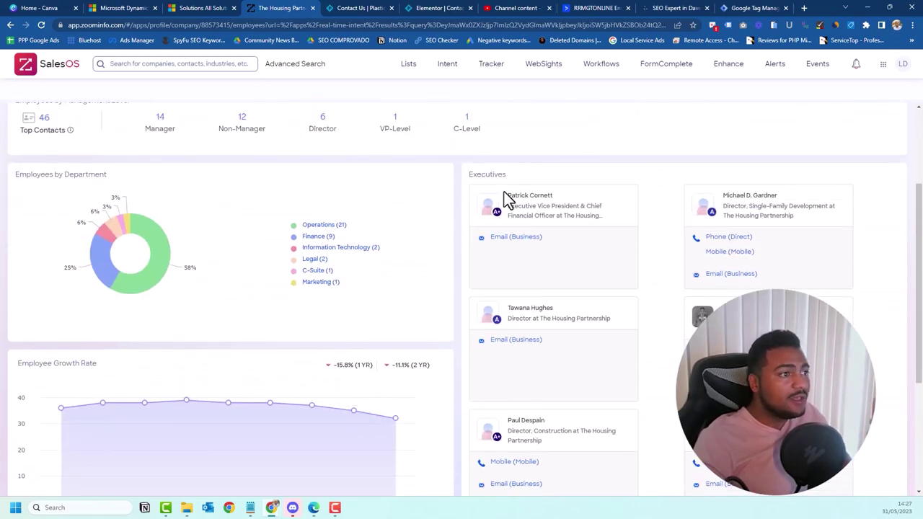
pyautogui.click(513, 200)
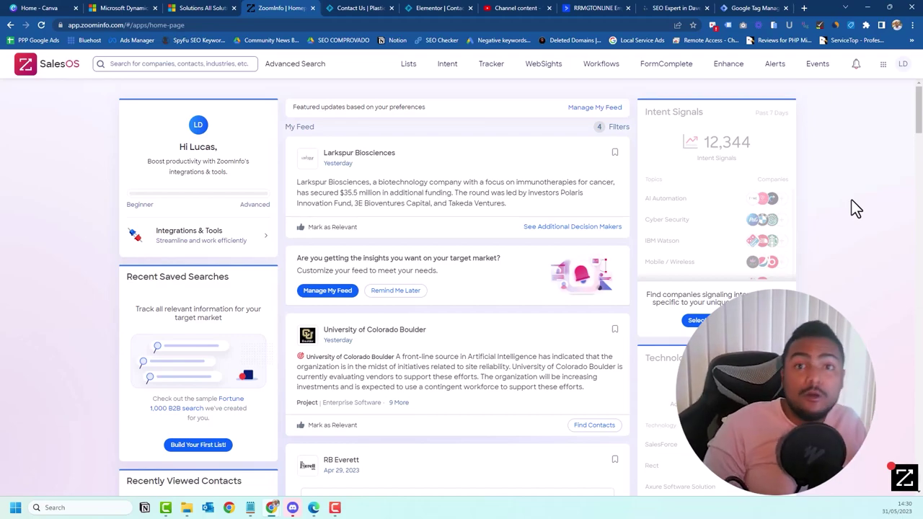
# - Check the Elementor contact form, then open FormComplete management in ZoomInfo
pyautogui.click(418, 8)
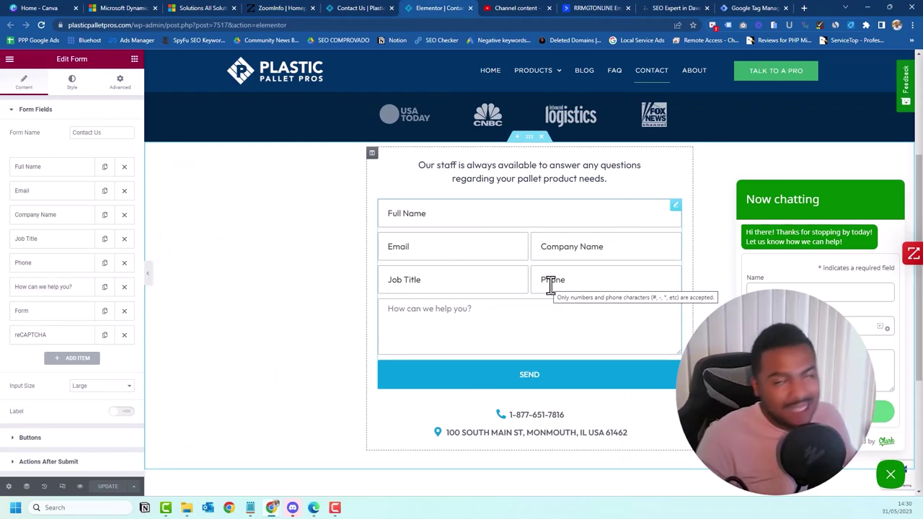
pyautogui.click(252, 8)
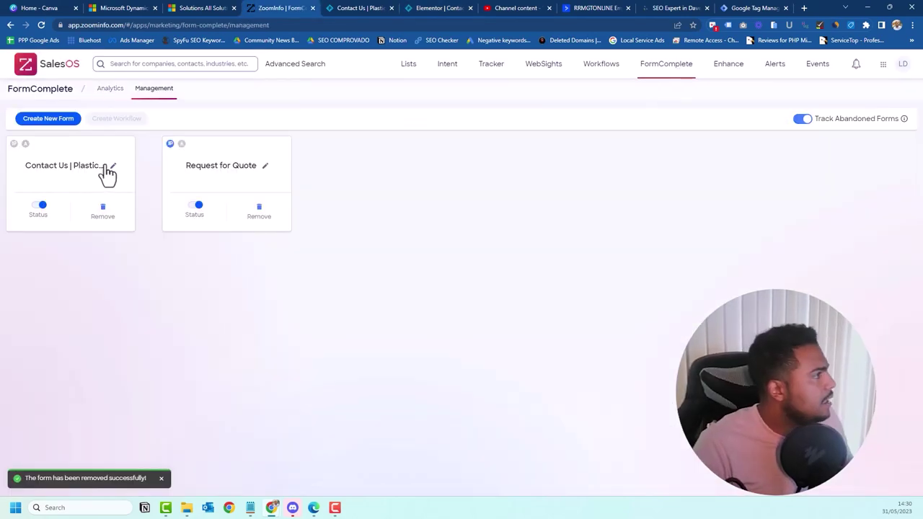
pyautogui.click(107, 167)
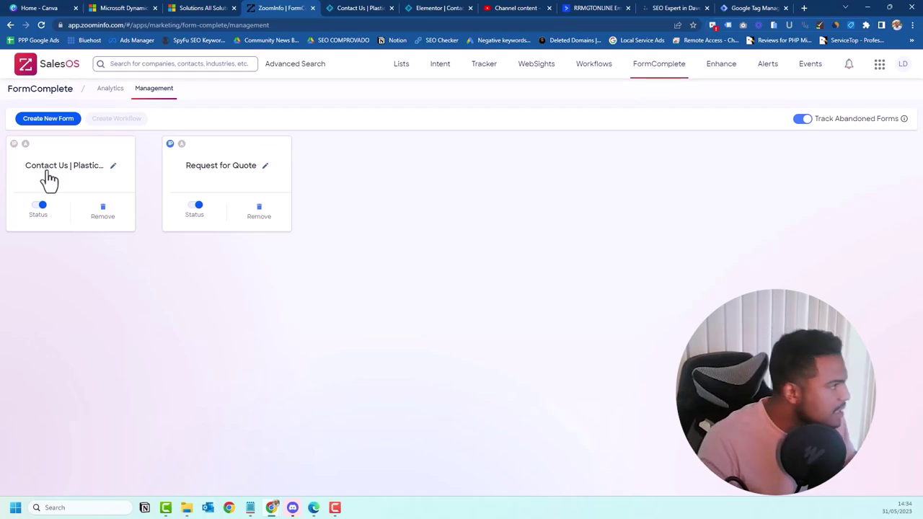
# - Create a new FormComplete form using Auto Mapping
pyautogui.click(47, 118)
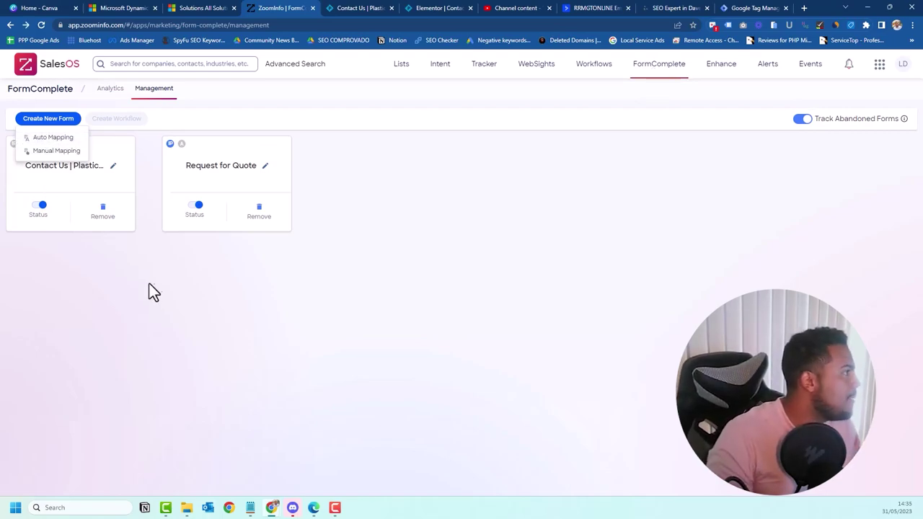
pyautogui.click(61, 139)
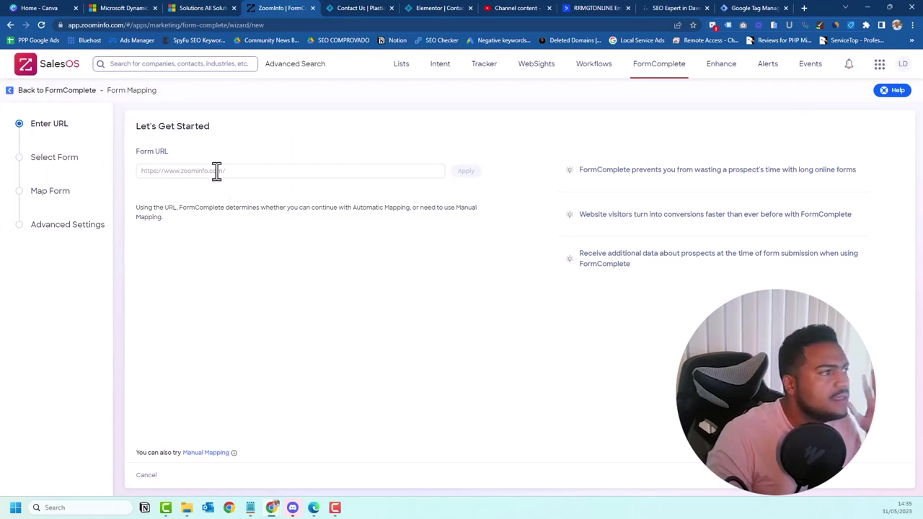
# - Enter the contact page URL for contact_us, then add and remove an empty mapping row
pyautogui.click(216, 171)
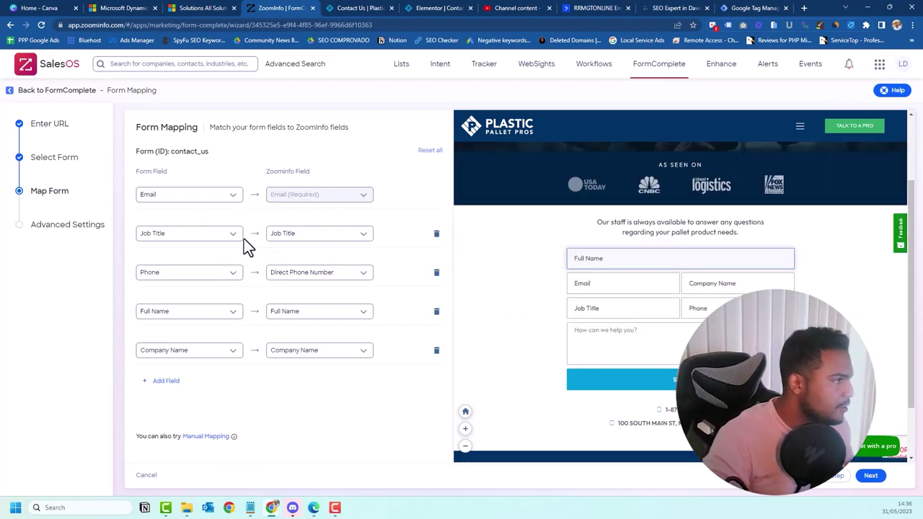
pyautogui.click(165, 382)
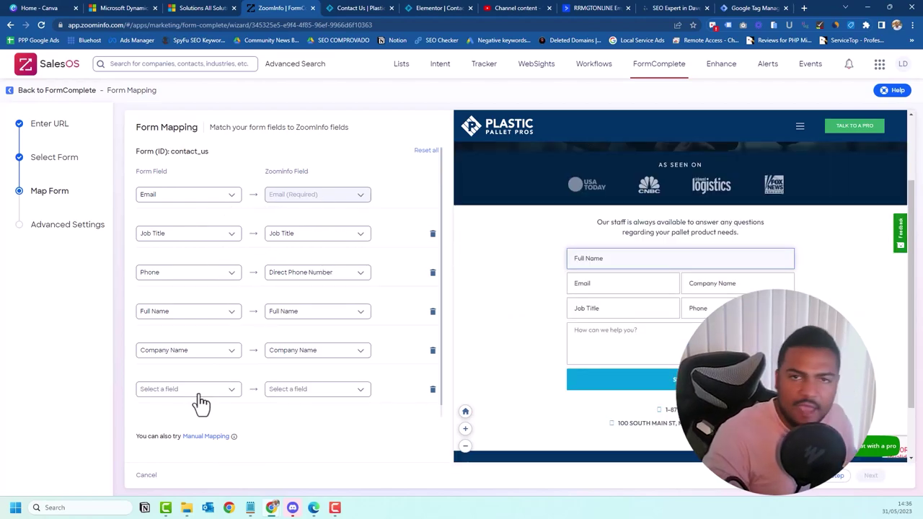
pyautogui.click(189, 401)
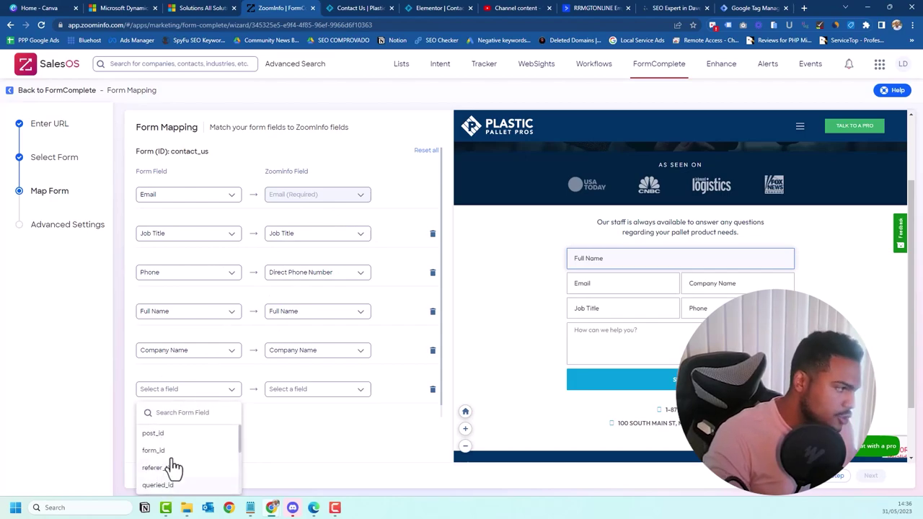
pyautogui.click(294, 394)
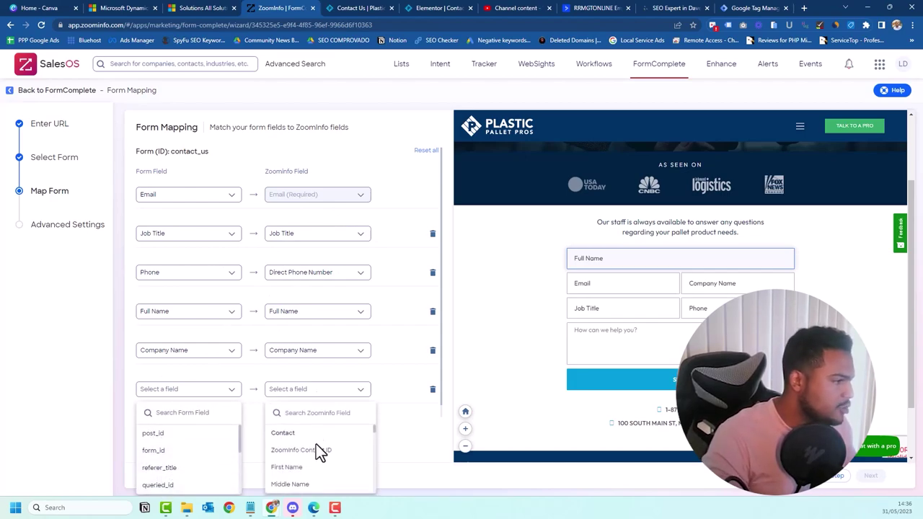
pyautogui.click(433, 389)
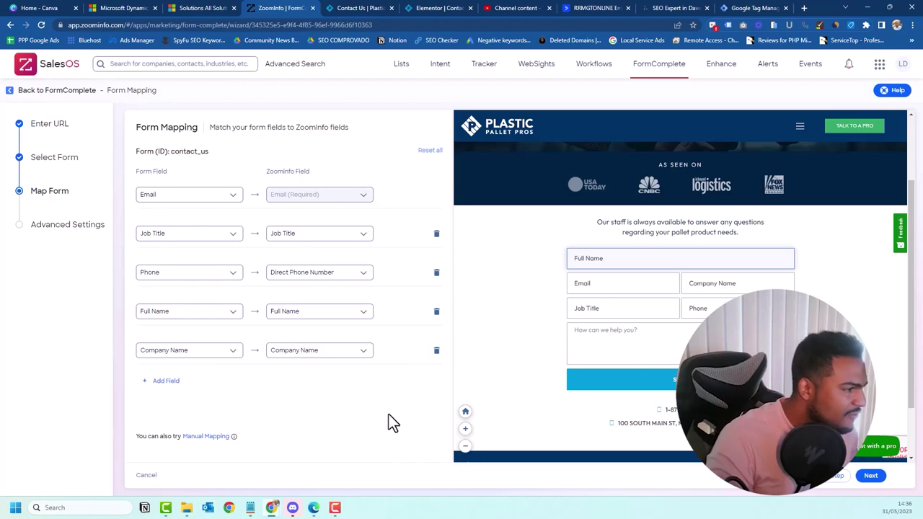
# - Move on to the Advanced Settings step, showing same-form-ID replication on and a 4000 ms load timeout
pyautogui.click(872, 476)
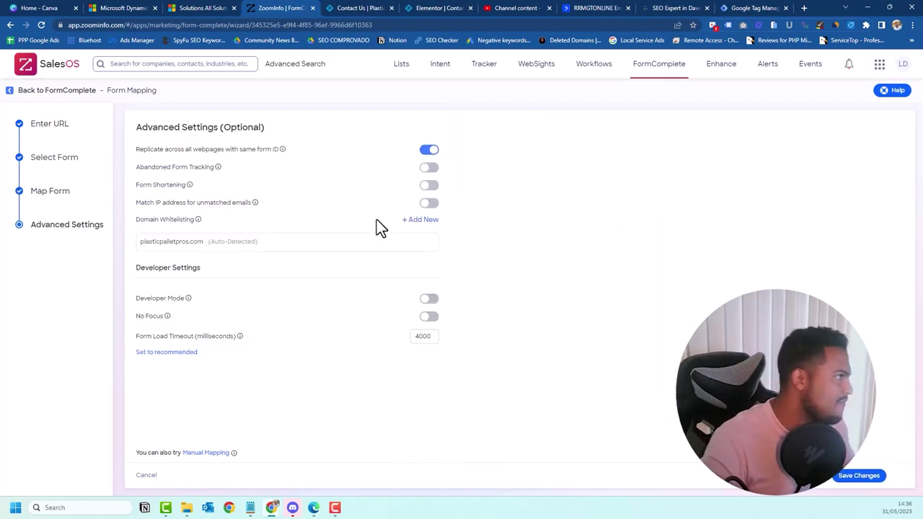